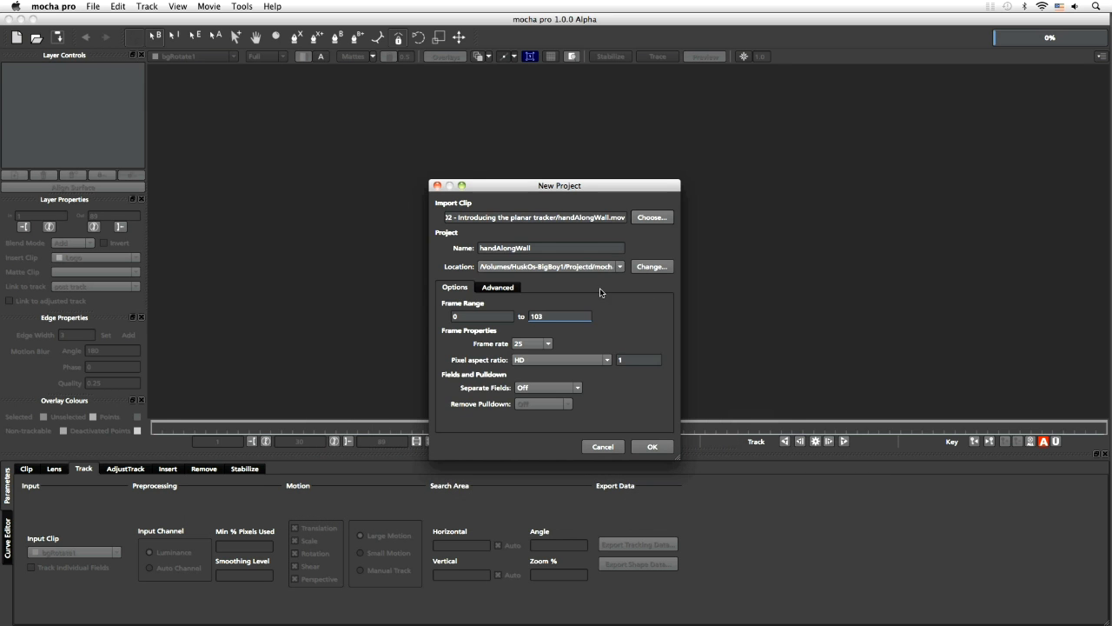
- Set the new project's frame offset to 1, expressed as a frame number
left_click(498, 287)
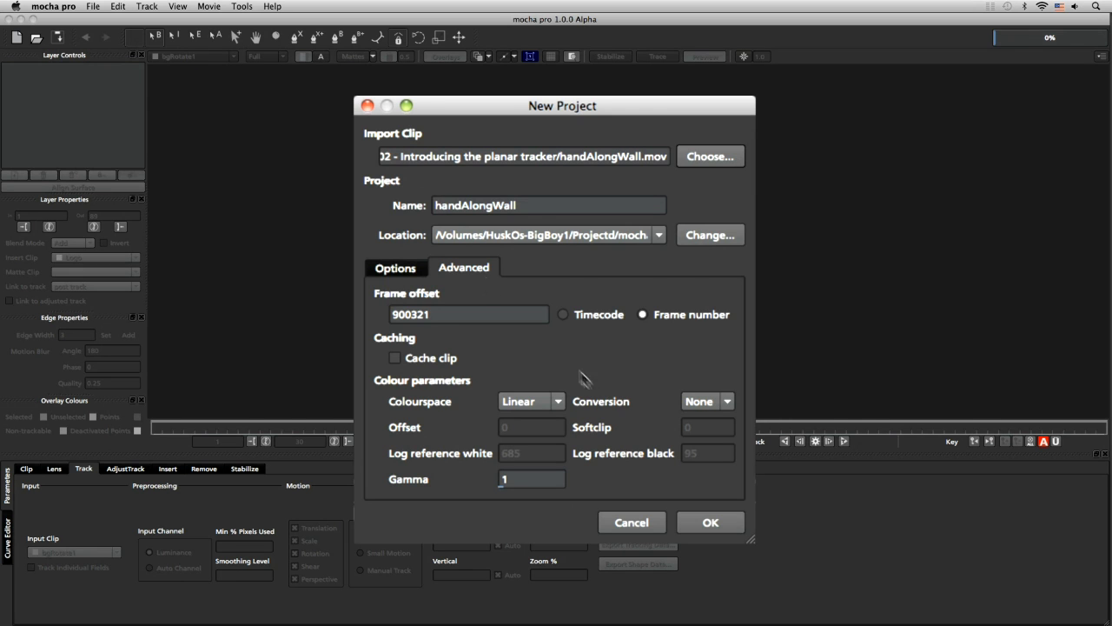
left_click(482, 313)
left_click_drag(482, 314, 393, 315)
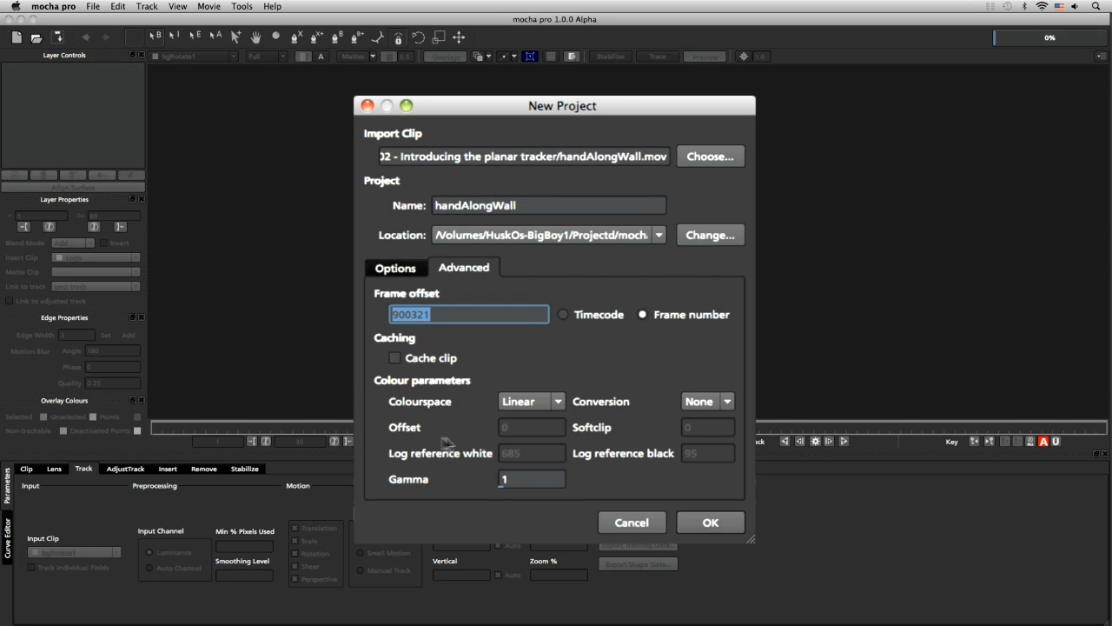
left_click(579, 316)
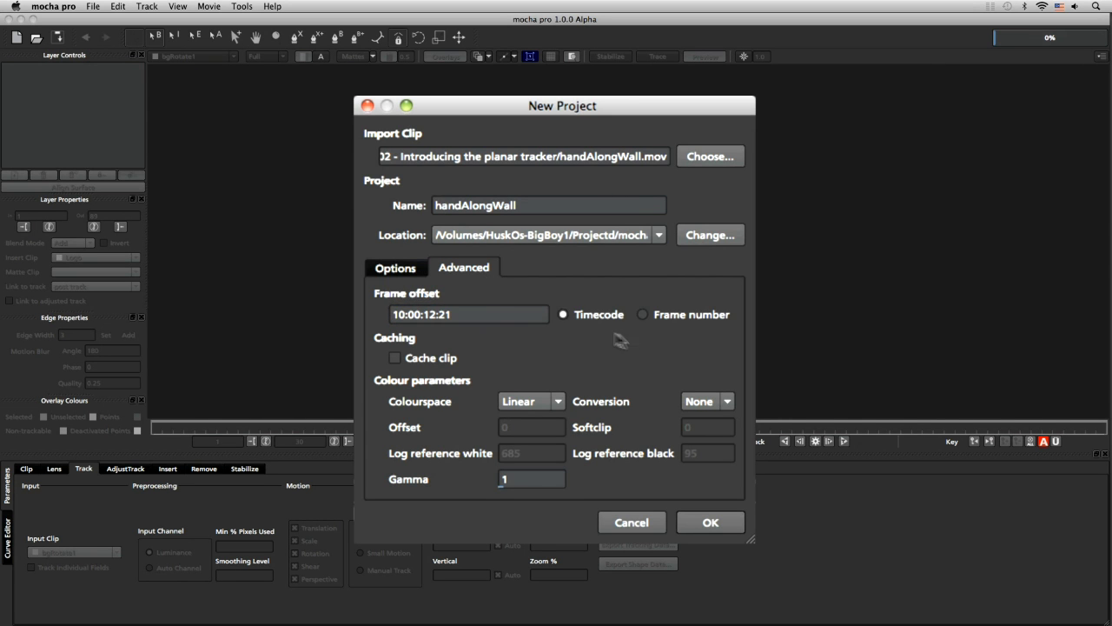
left_click(643, 315)
left_click(496, 314)
left_click_drag(496, 315, 393, 314)
type("1")
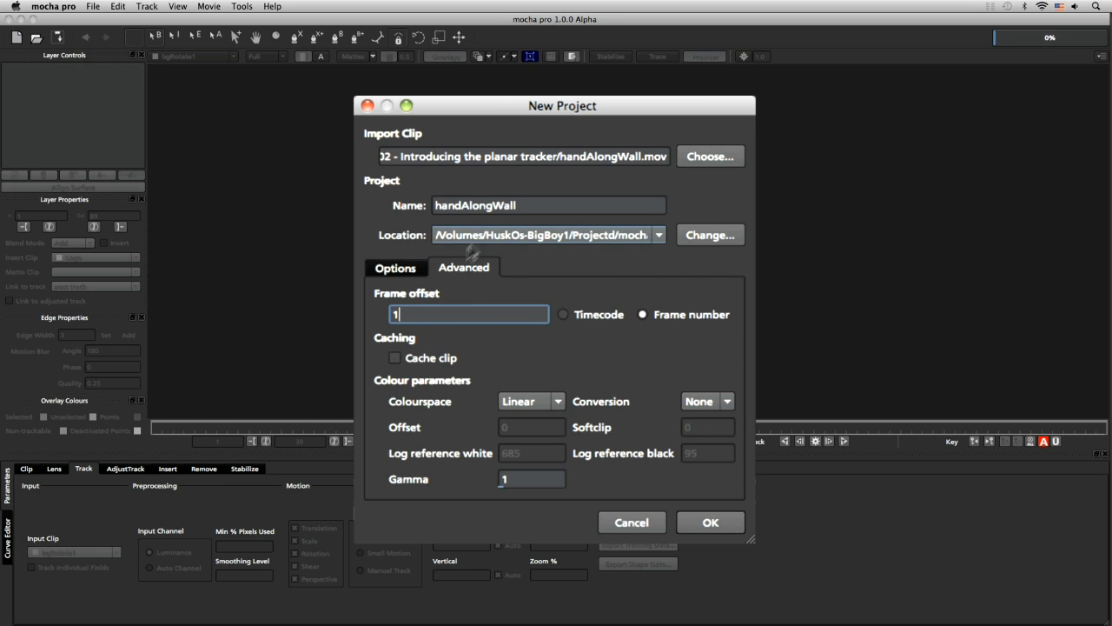
left_click(404, 268)
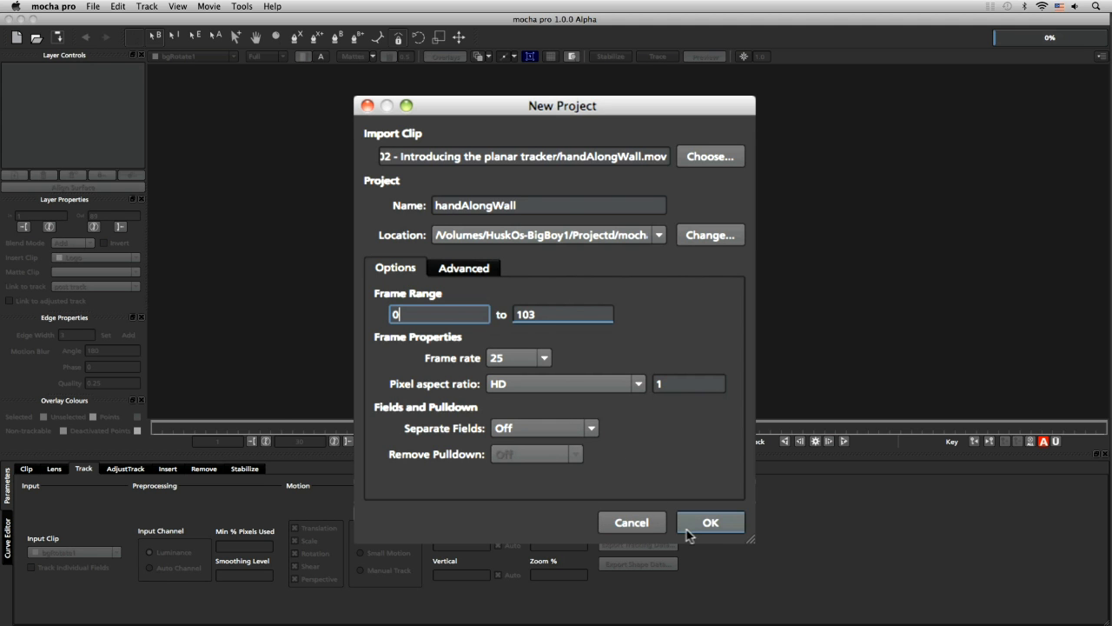
- Name the project handAlongWall_v001 and create it, overwriting the existing project file
left_click(710, 521)
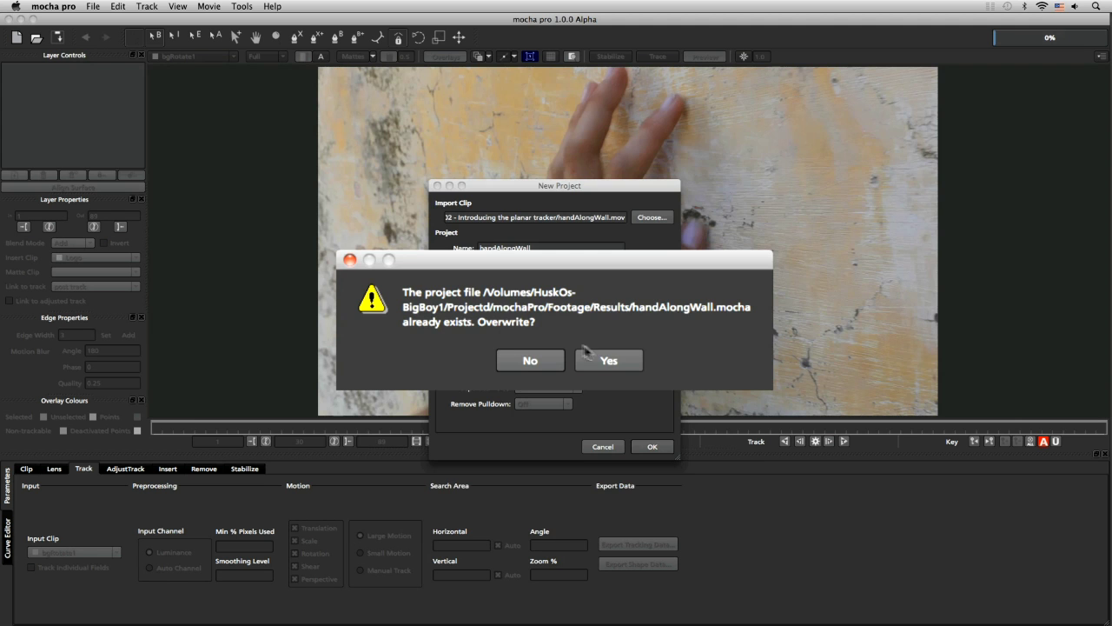
left_click(598, 356)
left_click(532, 206)
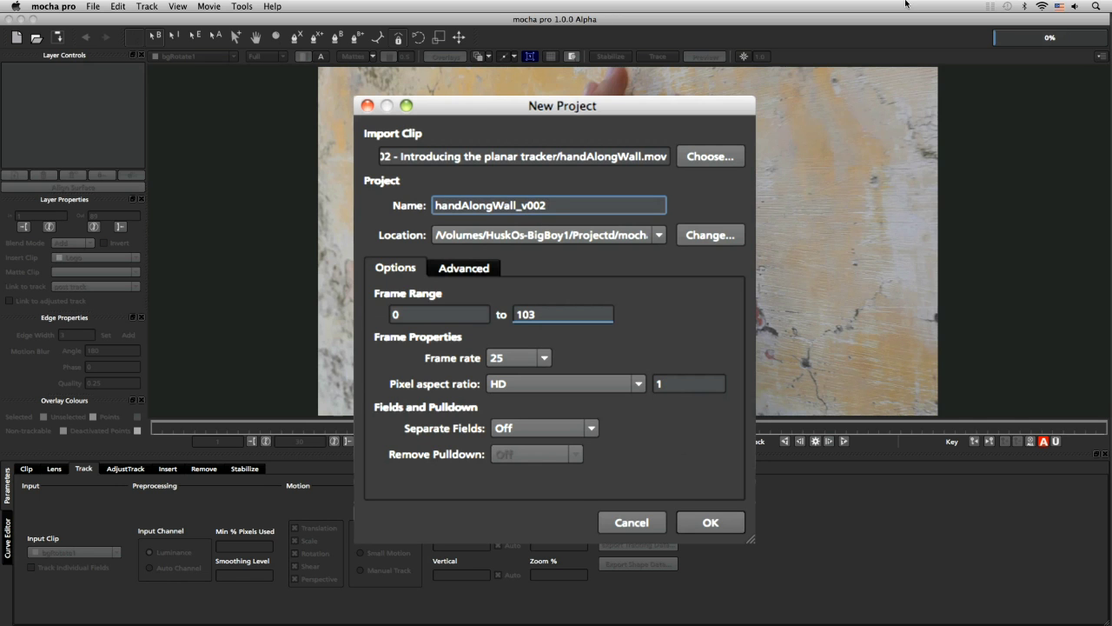
left_click(710, 521)
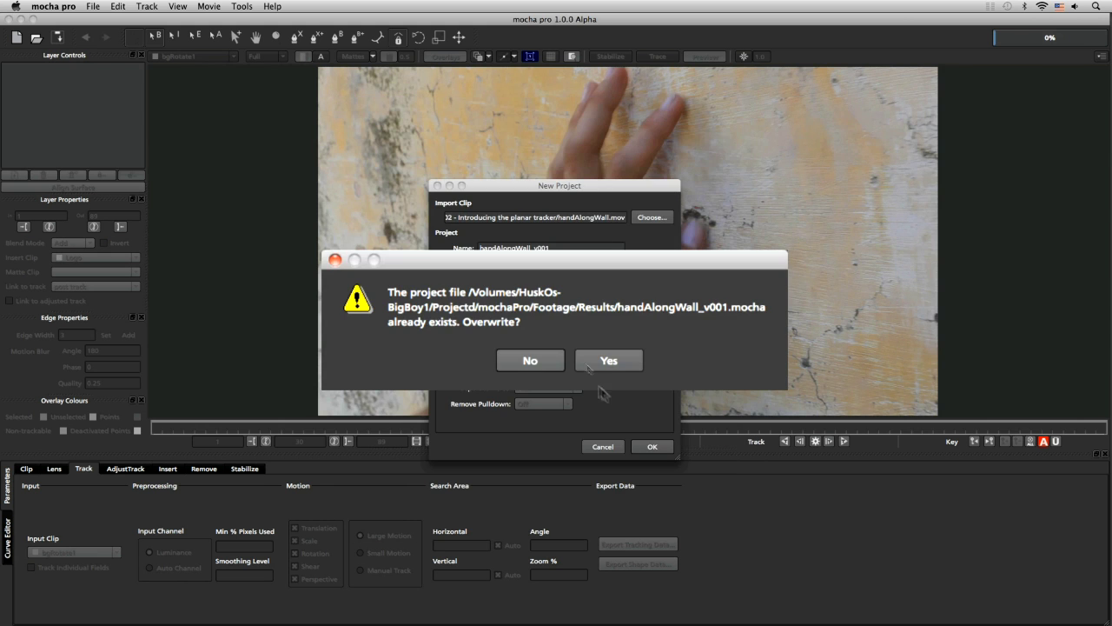
left_click(609, 361)
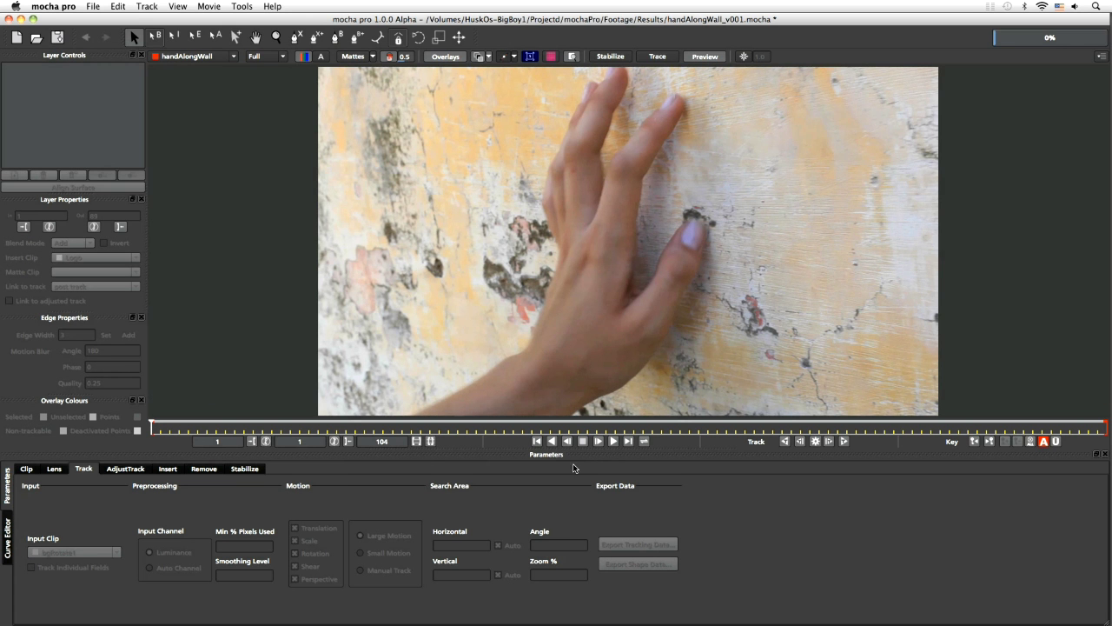
- Play through the hand-along-wall clip and return to frame 1
left_click(614, 443)
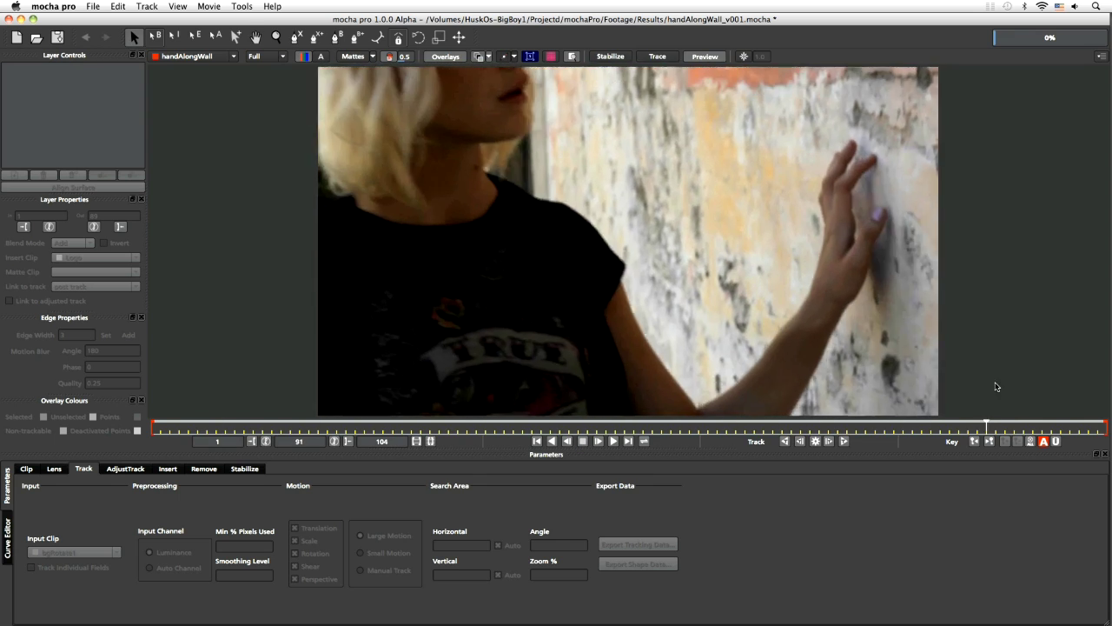
left_click_drag(1062, 384, 94, 433)
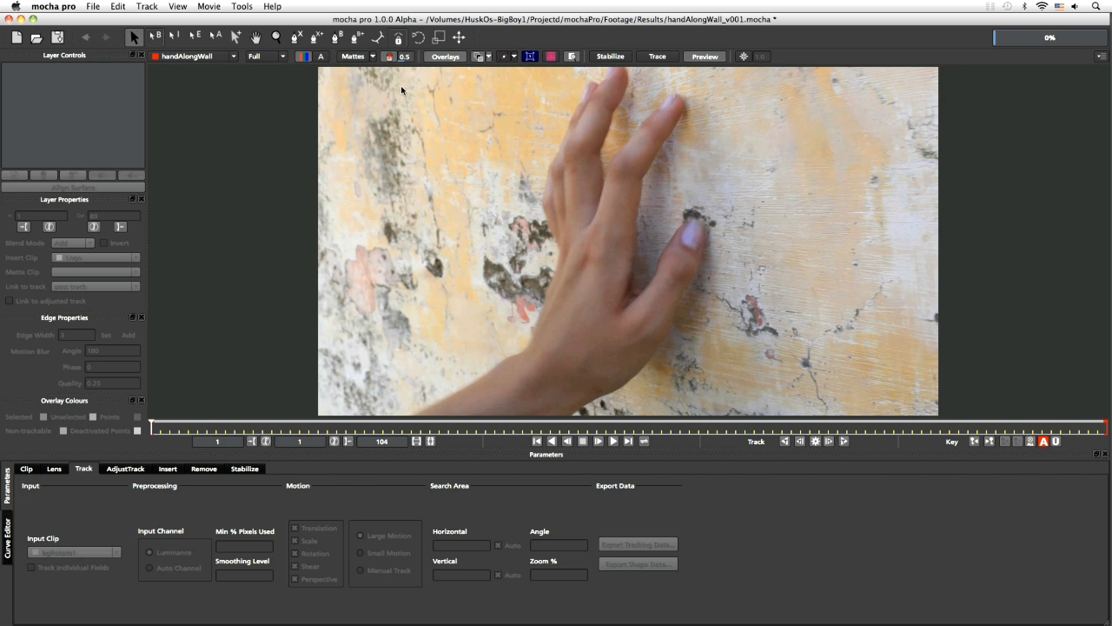
- Draw a closed four-point X-spline layer just inside the borders of the whole image at frame 1
left_click(298, 38)
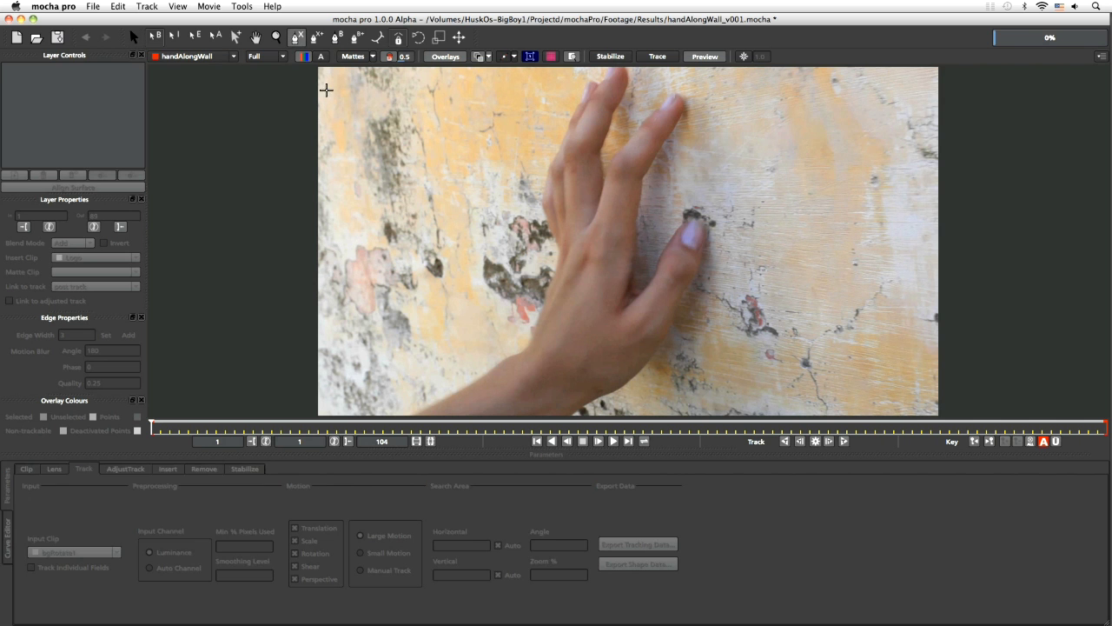
left_click(321, 73)
left_click(321, 404)
left_click(673, 366)
left_click_drag(674, 366, 938, 404)
left_click(936, 75)
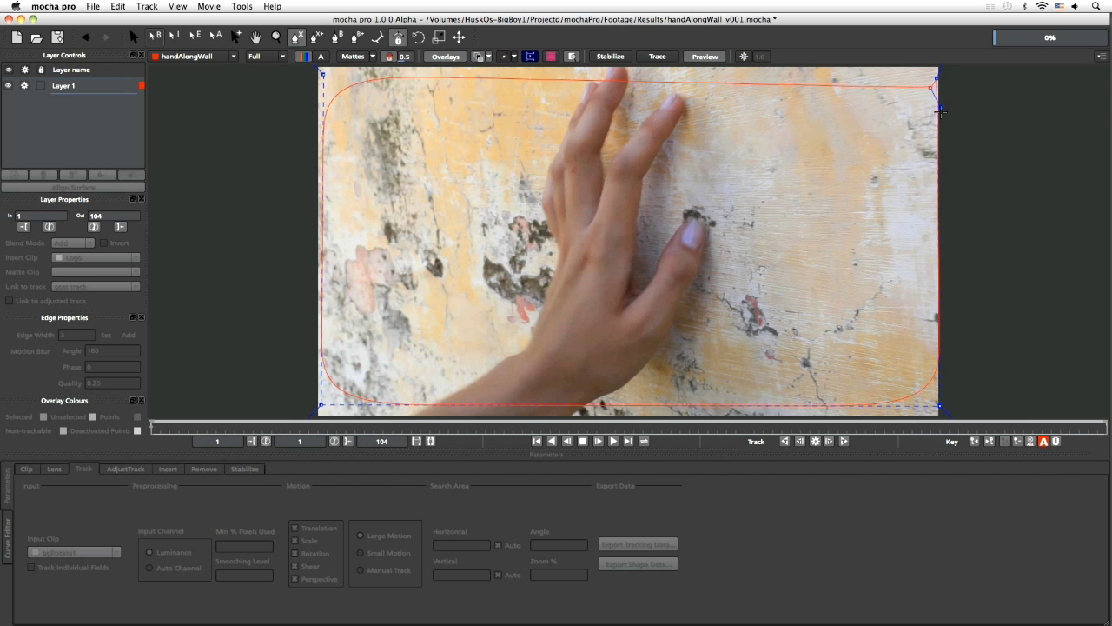
right_click(932, 94)
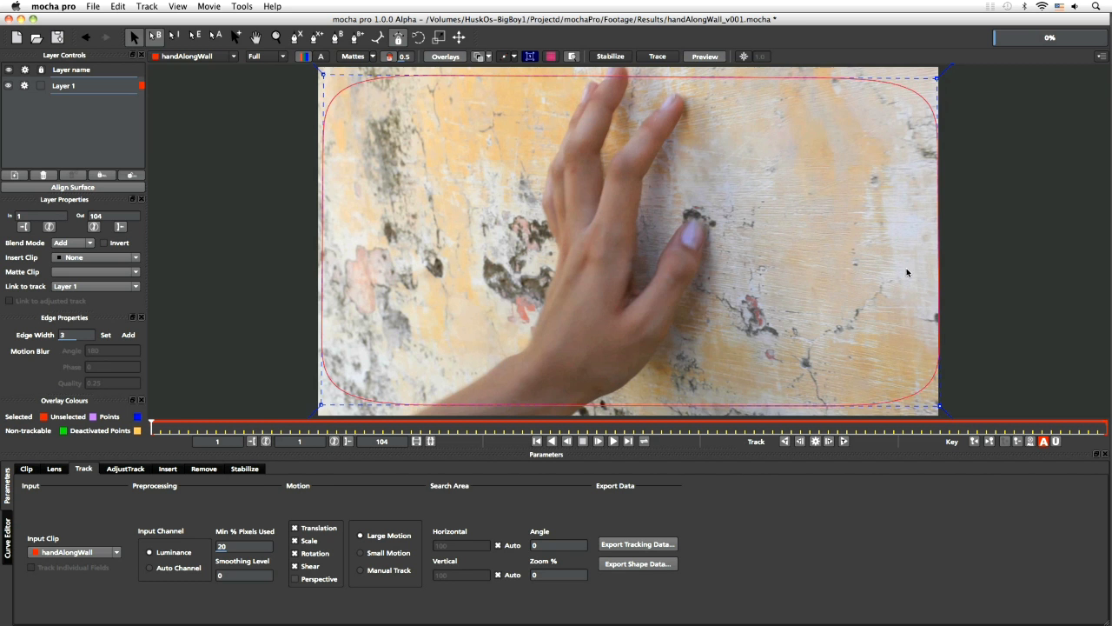
- Sharpen the spline's corners into a straight-edged rectangle and move its lower-left and upper-right points closer to the image corners
scroll(842, 255, "down", 2)
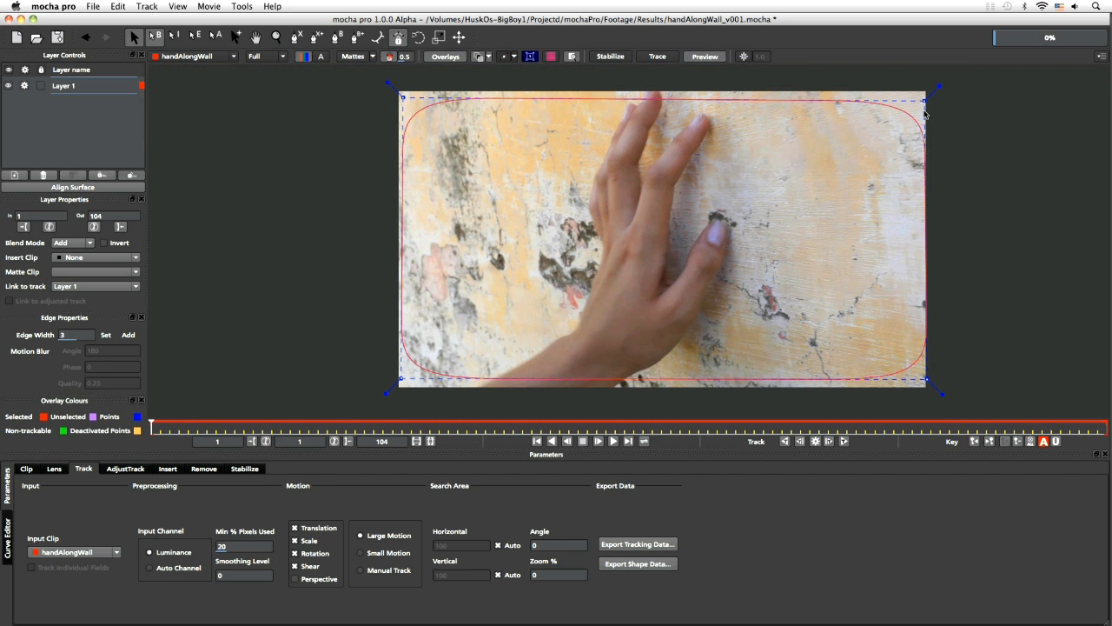
left_click_drag(939, 85, 943, 84)
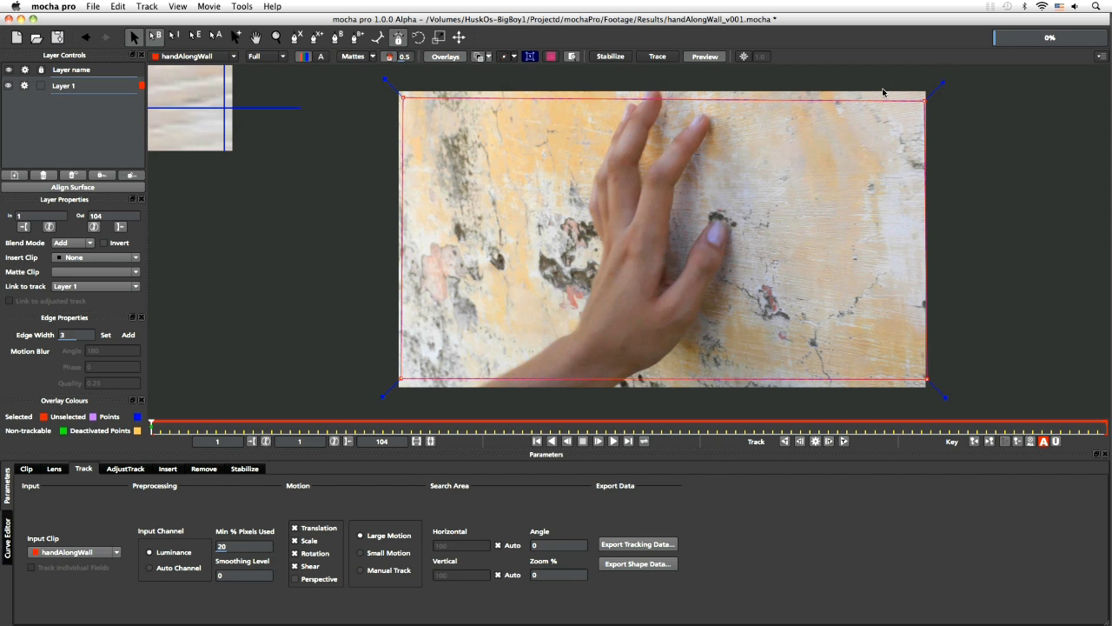
left_click_drag(373, 355, 448, 419)
left_click_drag(400, 375, 399, 383)
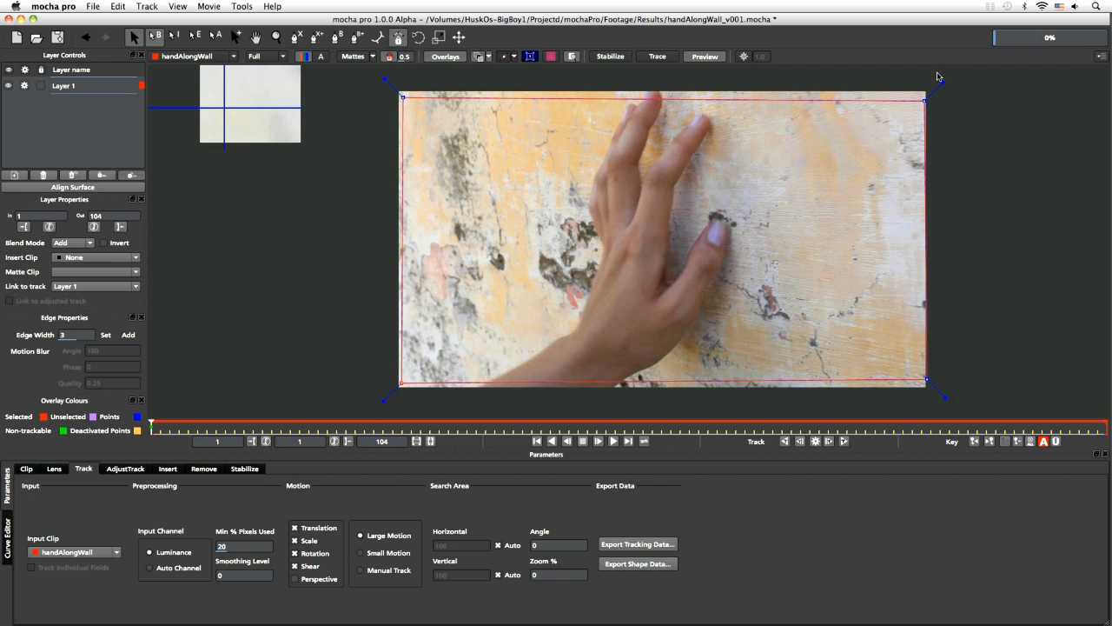
left_click_drag(925, 100, 925, 96)
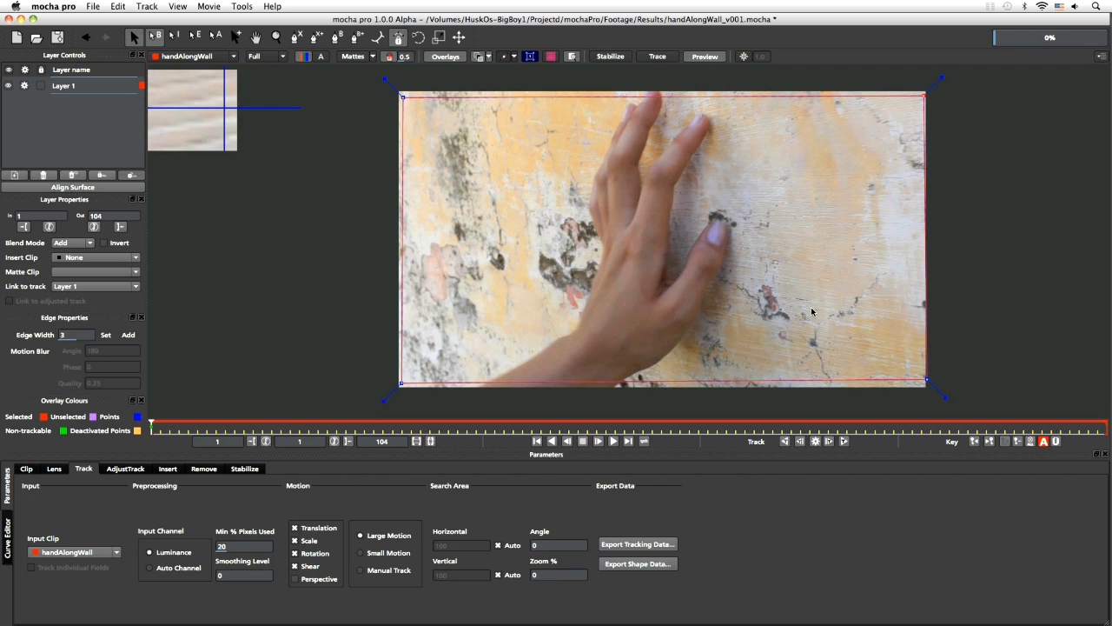
- Rename Layer 1 to "wall track", select it again and scrub through the clip
double_click(78, 90)
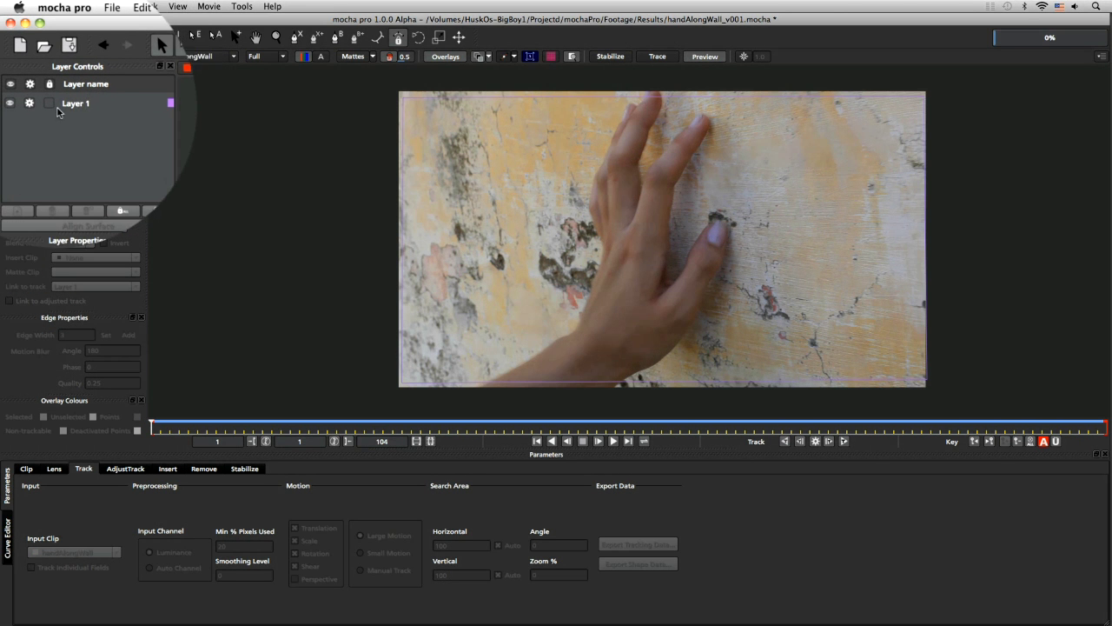
type("wall")
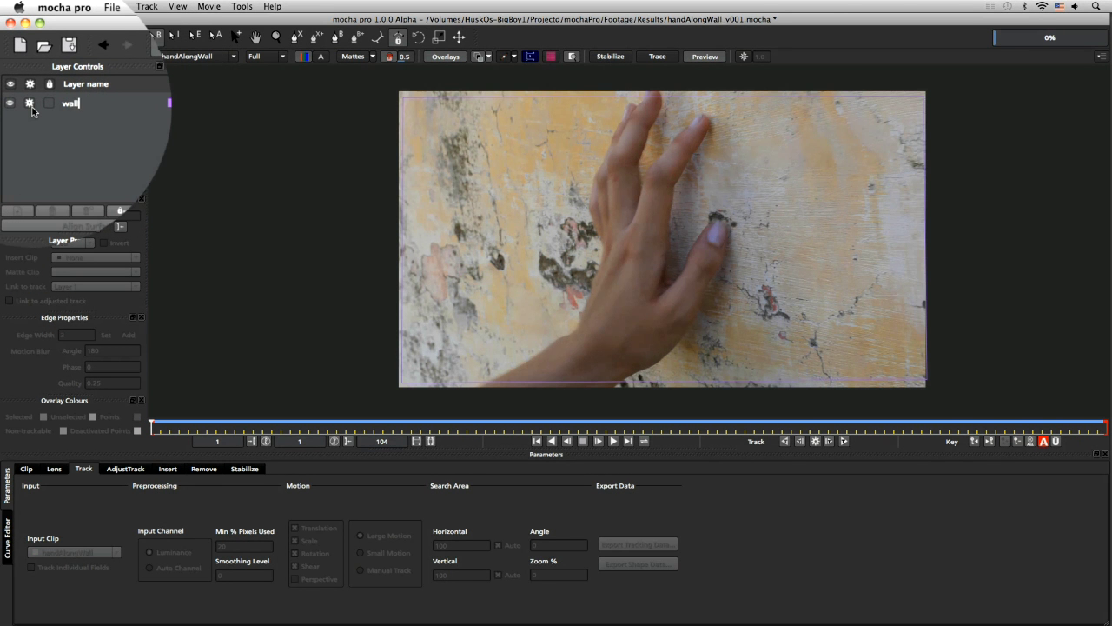
type(" track")
key("Return")
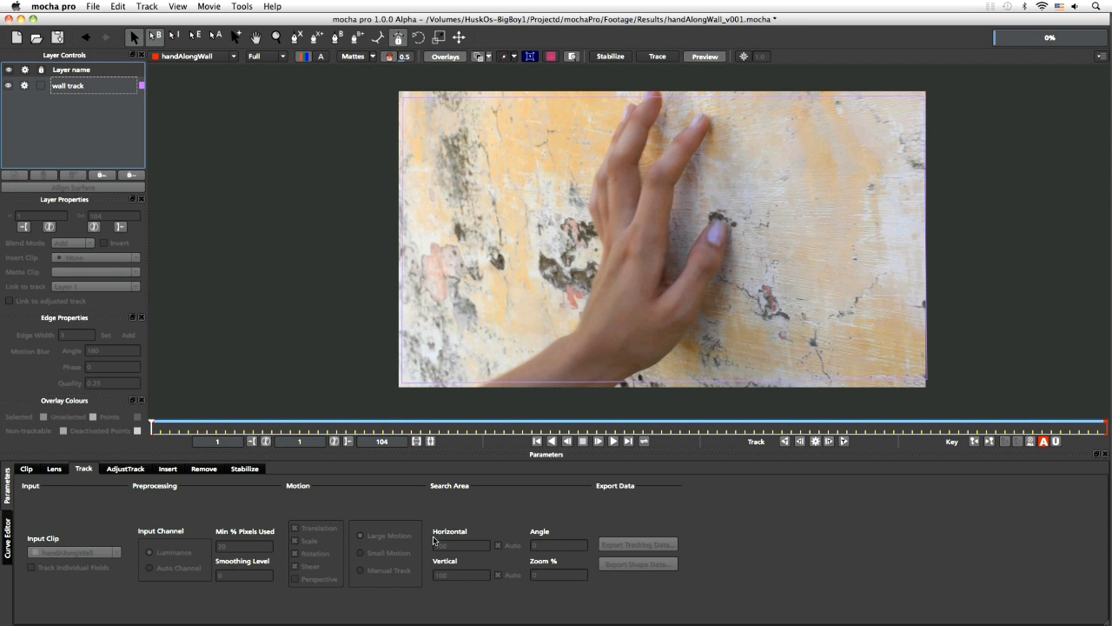
left_click(79, 87)
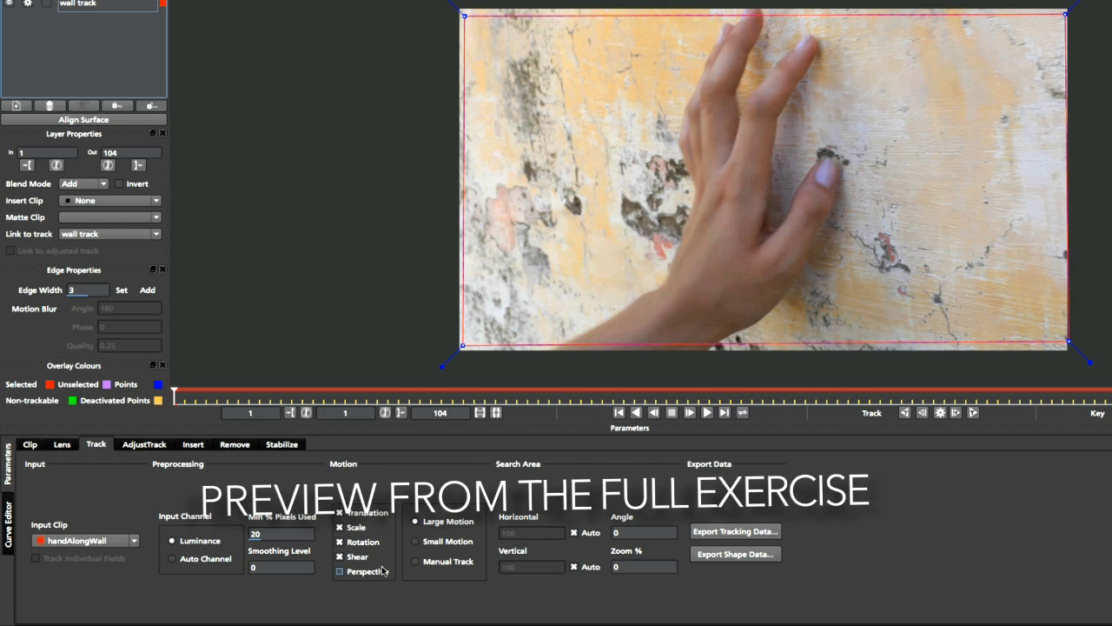
left_click_drag(175, 394, 453, 391)
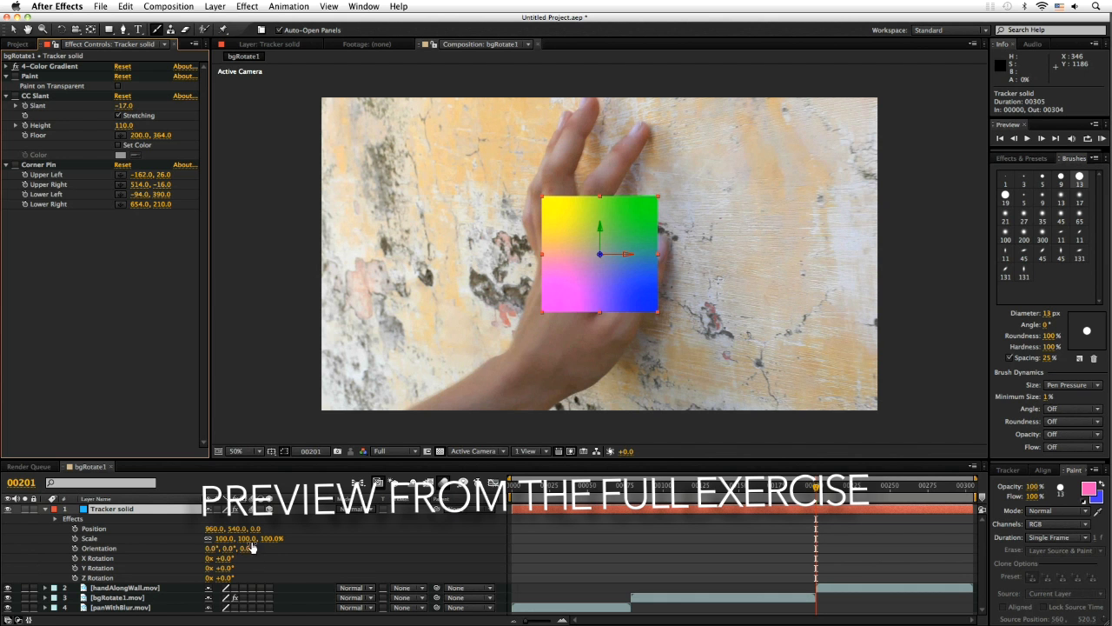
- Switch to After Effects and, ending at frame 249, set the Tracker solid's Y orientation to 46° and its scale to 42%
mouse_move(230, 549)
left_mouse_down()
mouse_move(264, 548)
mouse_move(246, 549)
left_mouse_up()
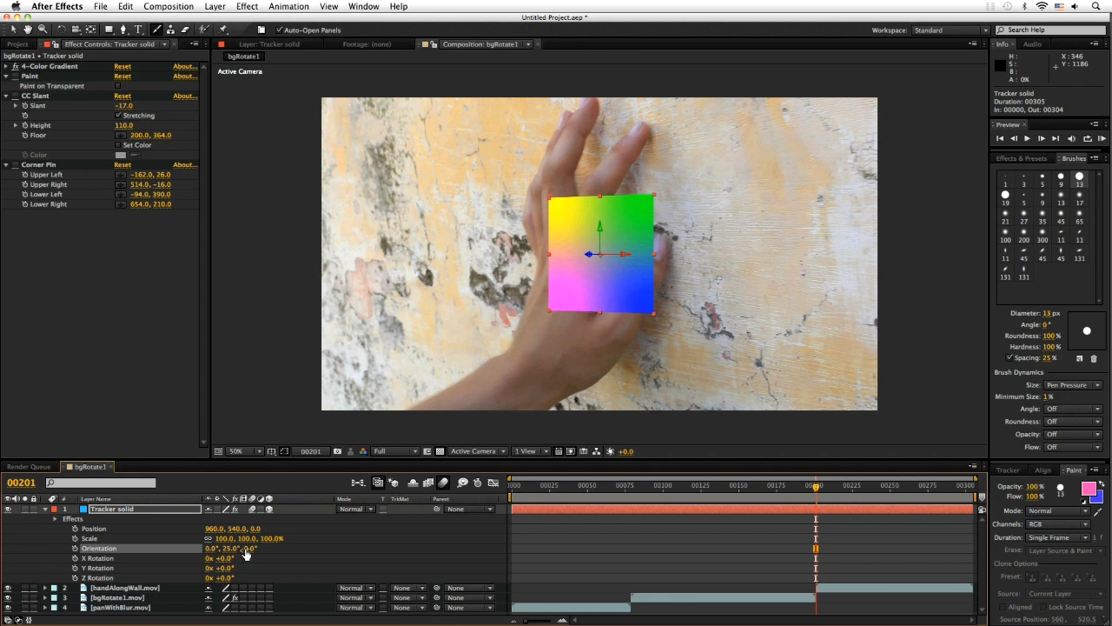
left_click_drag(819, 492, 888, 484)
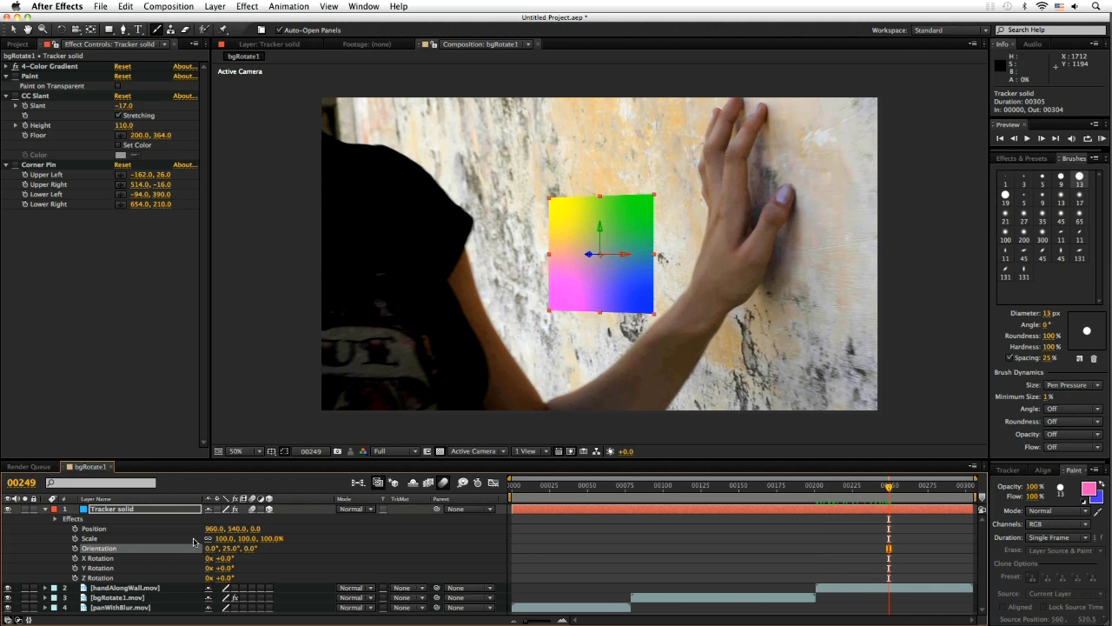
mouse_move(236, 548)
left_mouse_down()
mouse_move(254, 547)
mouse_move(247, 540)
left_mouse_up()
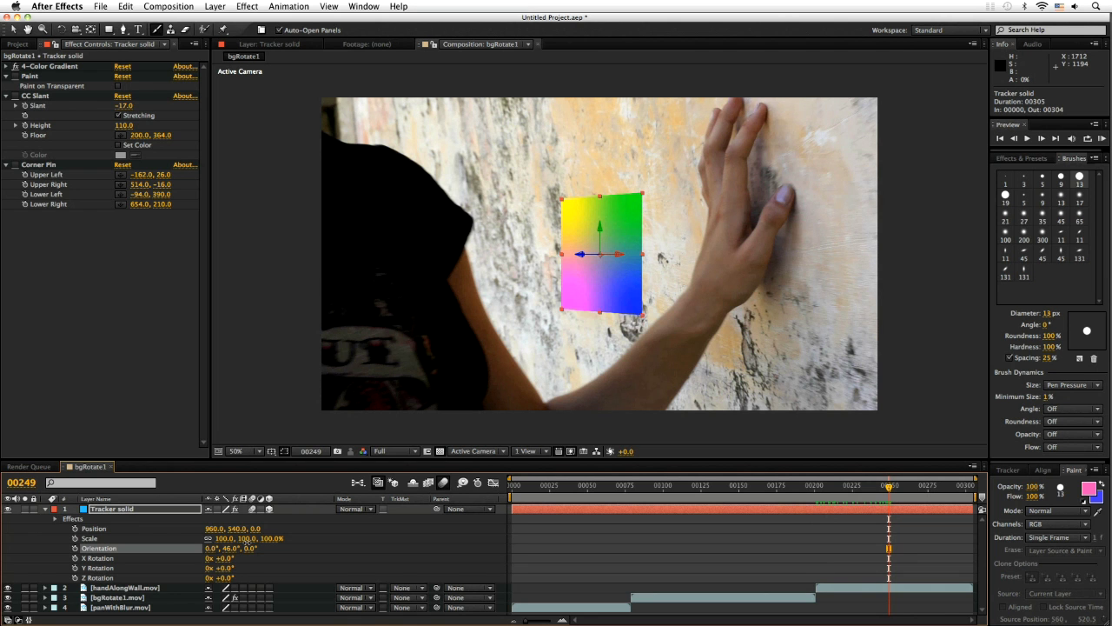
left_click_drag(247, 539, 212, 538)
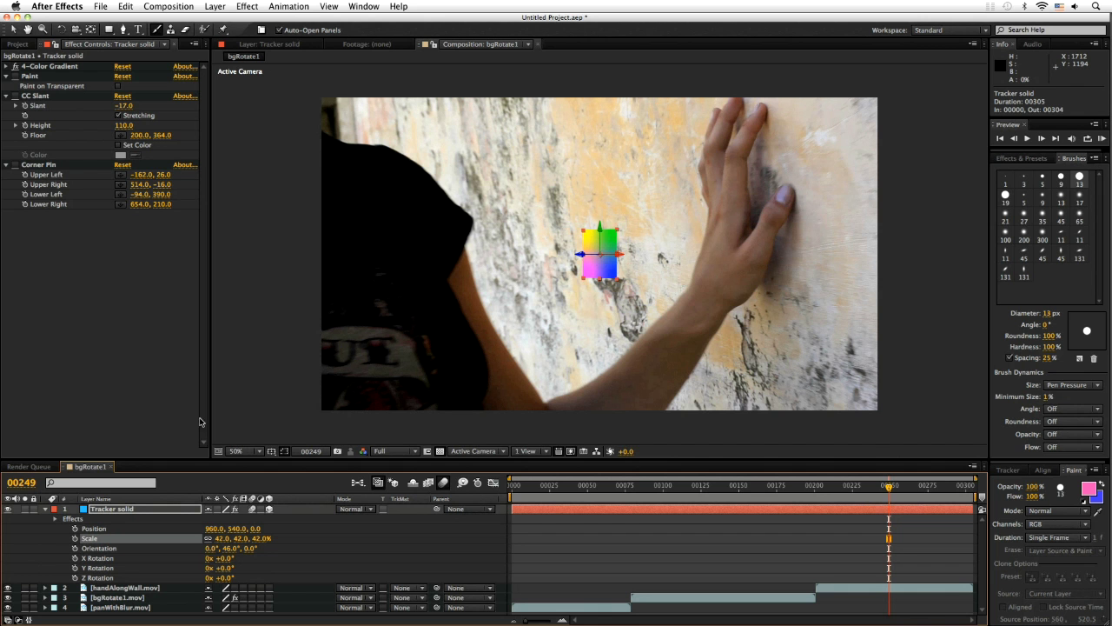
- Enable and reset the Tracker solid's Corner Pin effect, and pull all four corner pins outward into an irregular quadrilateral
left_click(17, 165)
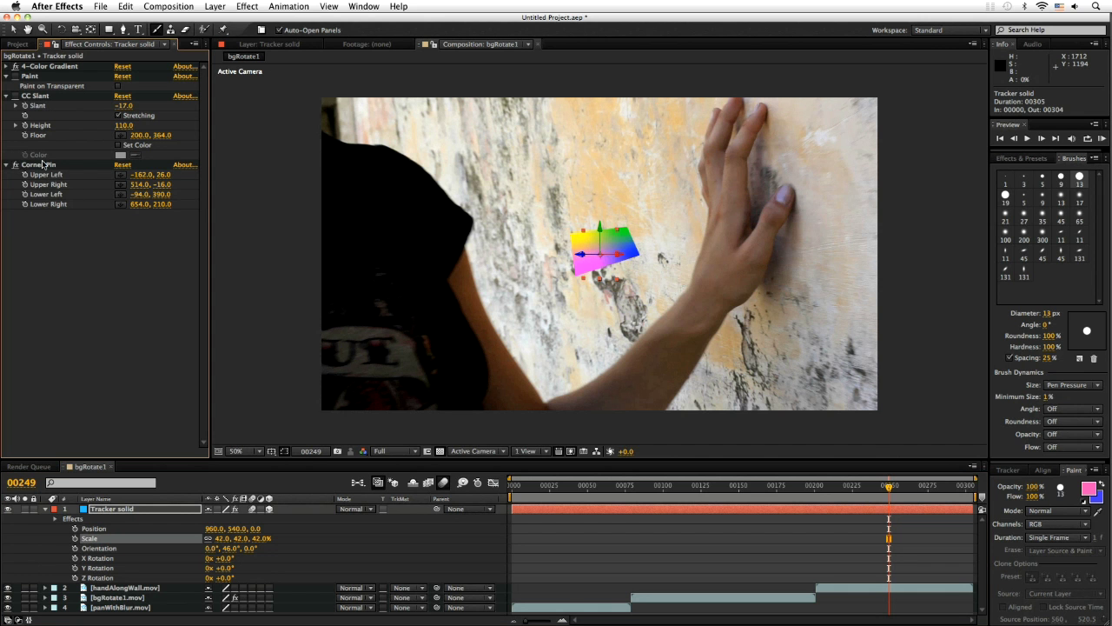
left_click(123, 165)
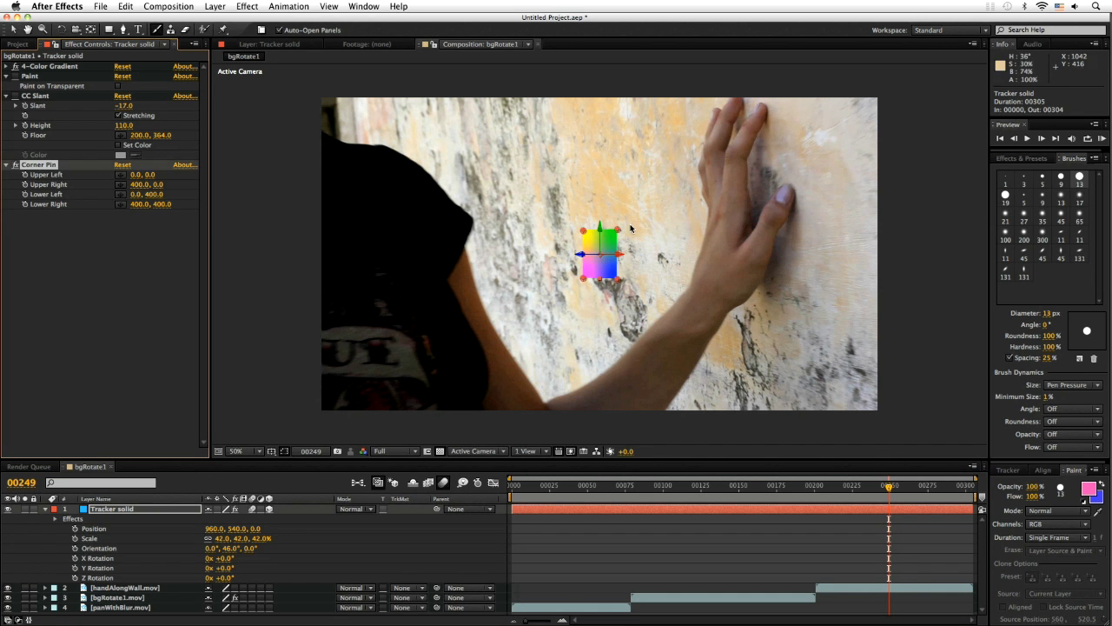
left_click_drag(582, 232, 570, 199)
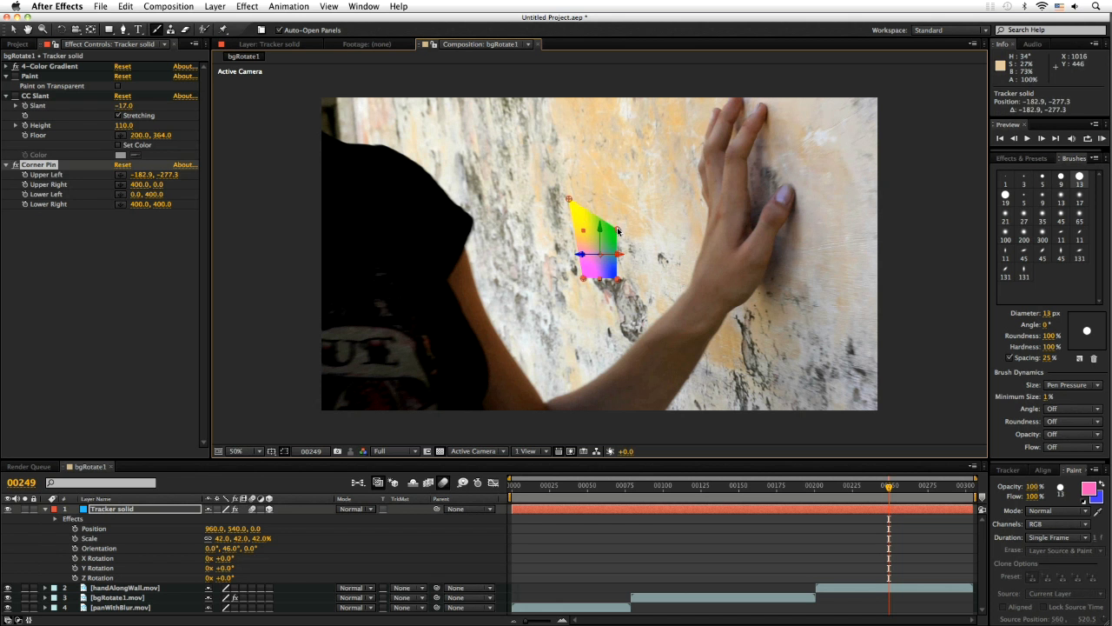
left_click_drag(617, 231, 631, 202)
left_click_drag(617, 278, 640, 308)
left_click_drag(582, 278, 565, 295)
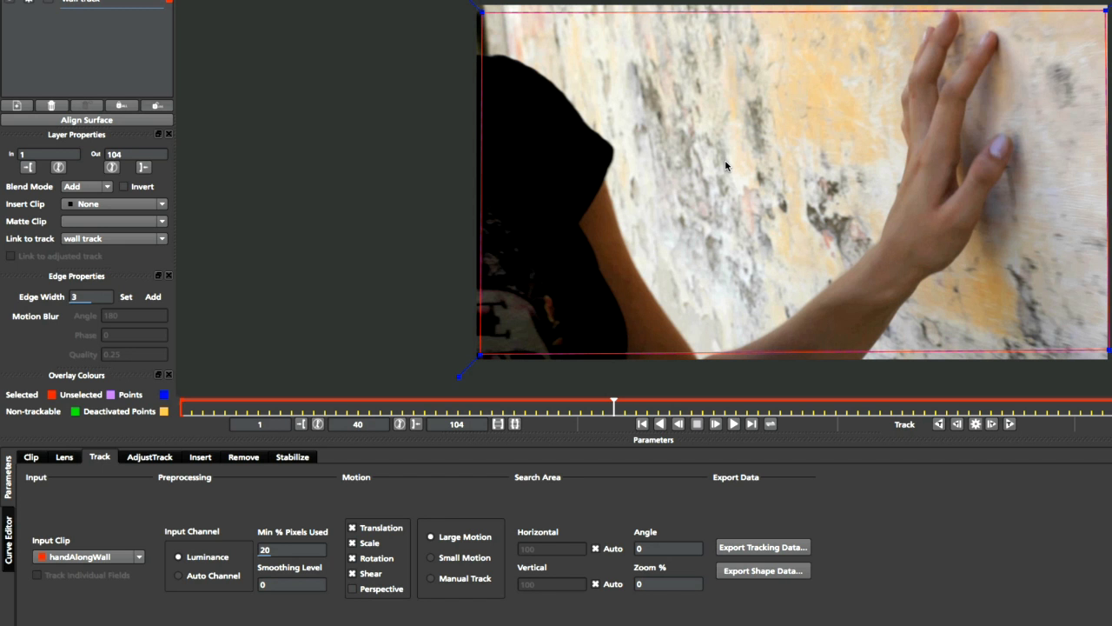
- Switch back to mocha, scrub the clip back to frame 1 and enable Perspective motion for the wall track layer
left_click_drag(597, 409, 300, 424)
left_click_drag(219, 429, 535, 414)
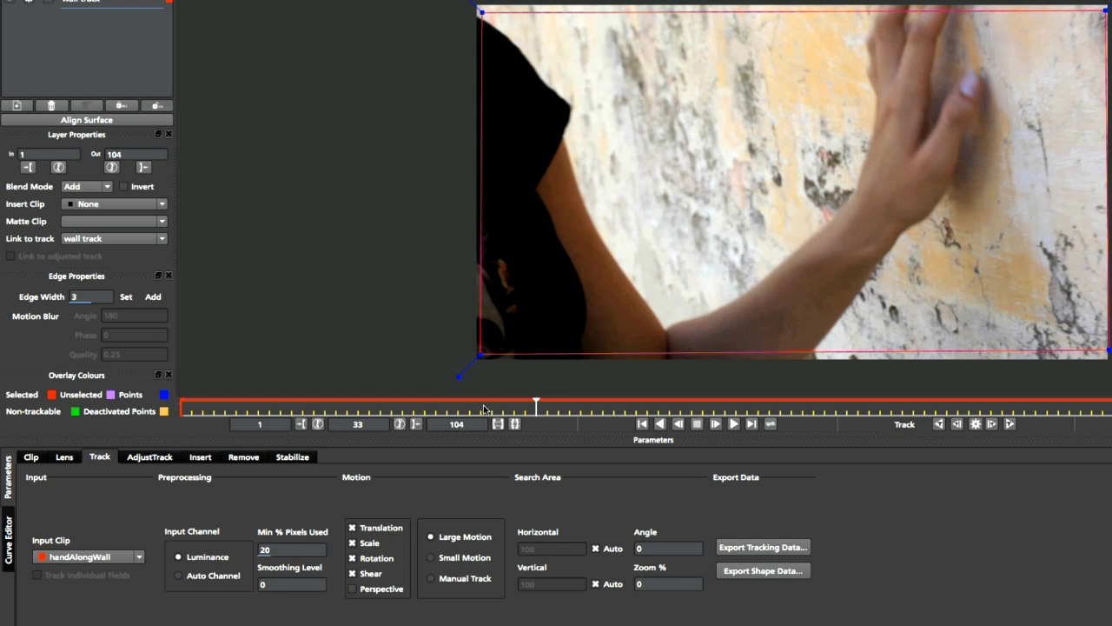
left_click_drag(528, 407, 492, 405)
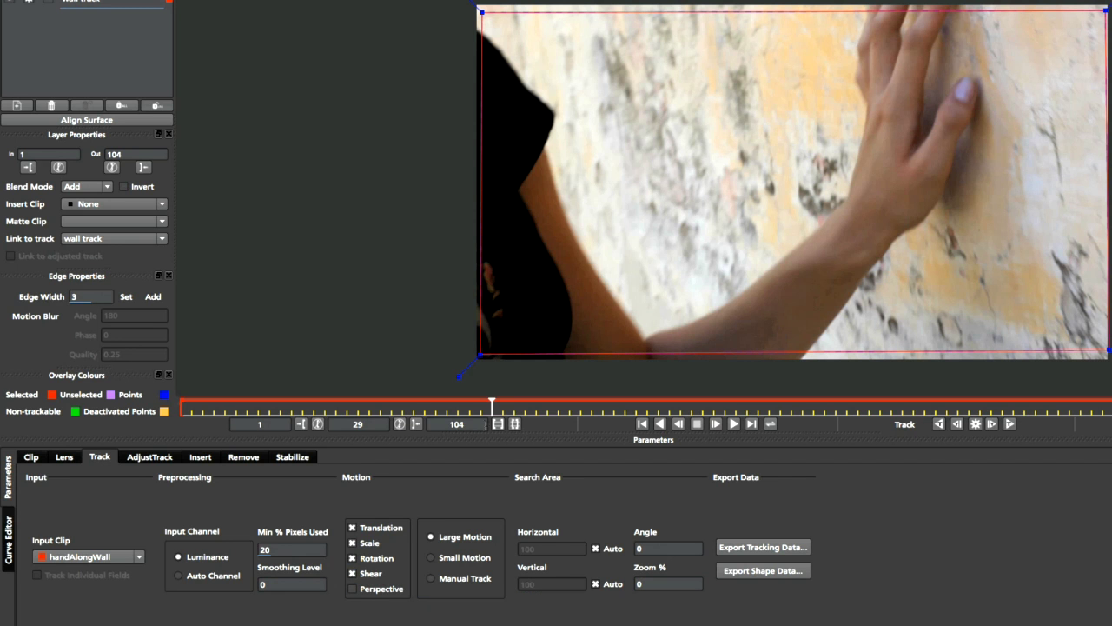
left_click_drag(492, 402, 182, 405)
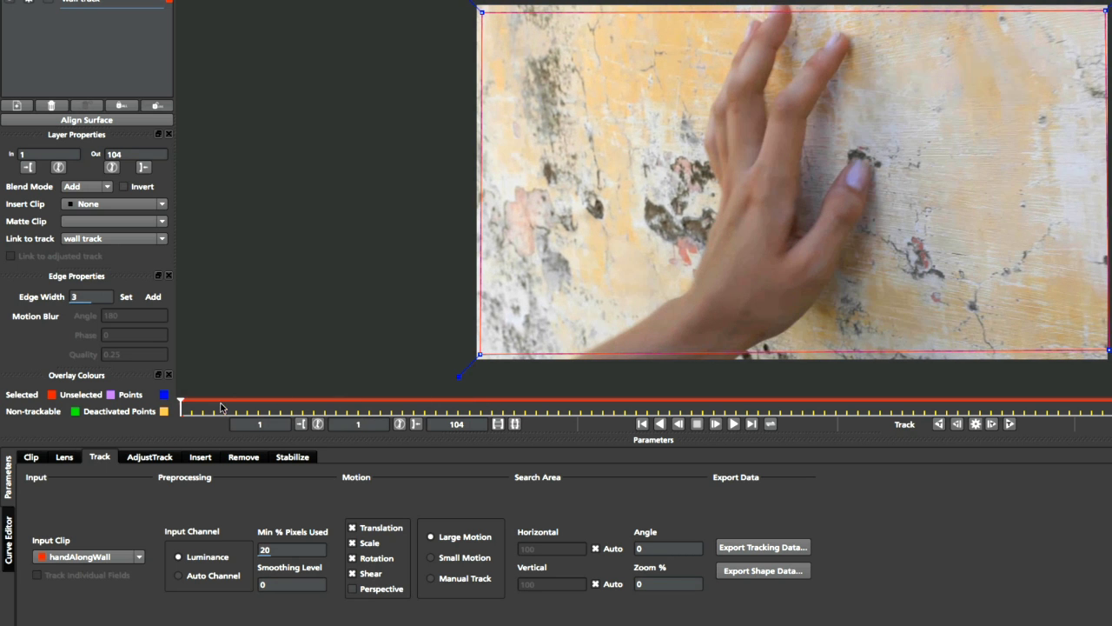
left_click(352, 589)
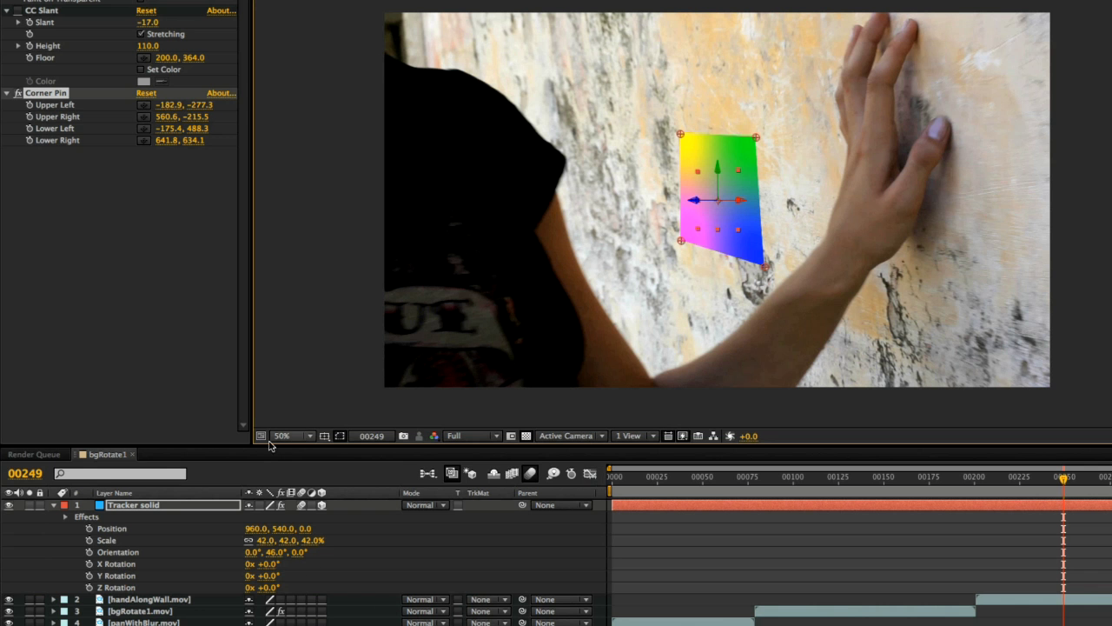
- Switch to After Effects and turn off the Tracker solid's Corner Pin effect
left_click(18, 93)
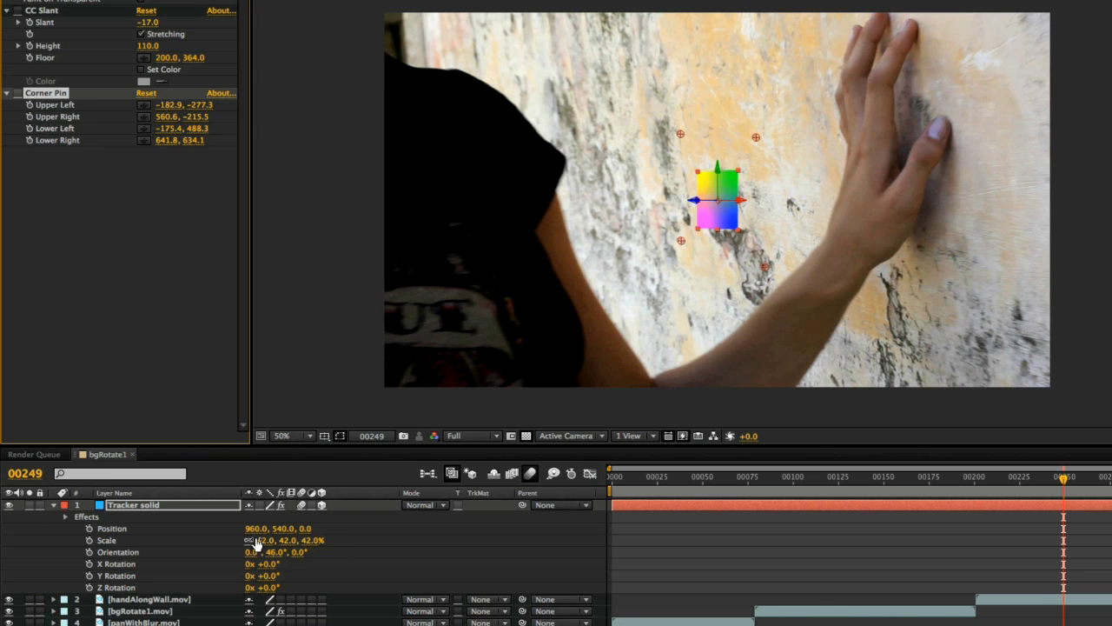
left_click_drag(292, 540, 244, 554)
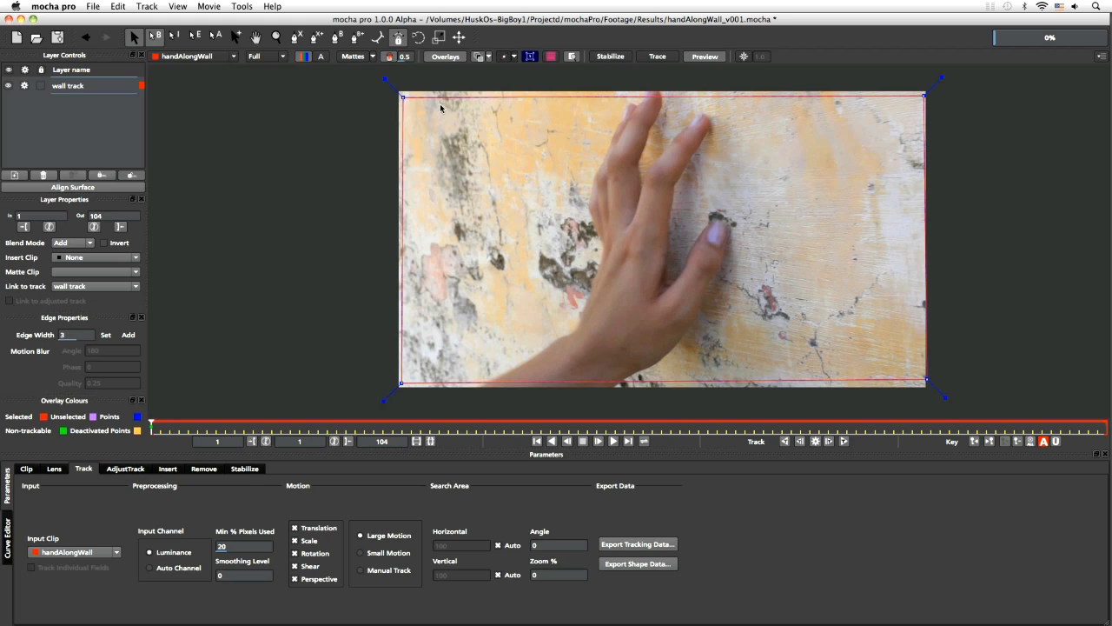
- Switch to mocha and show the wall track layer's matte with the colour overlay set to 0.1
left_click(354, 56)
left_click_drag(402, 54, 455, 126)
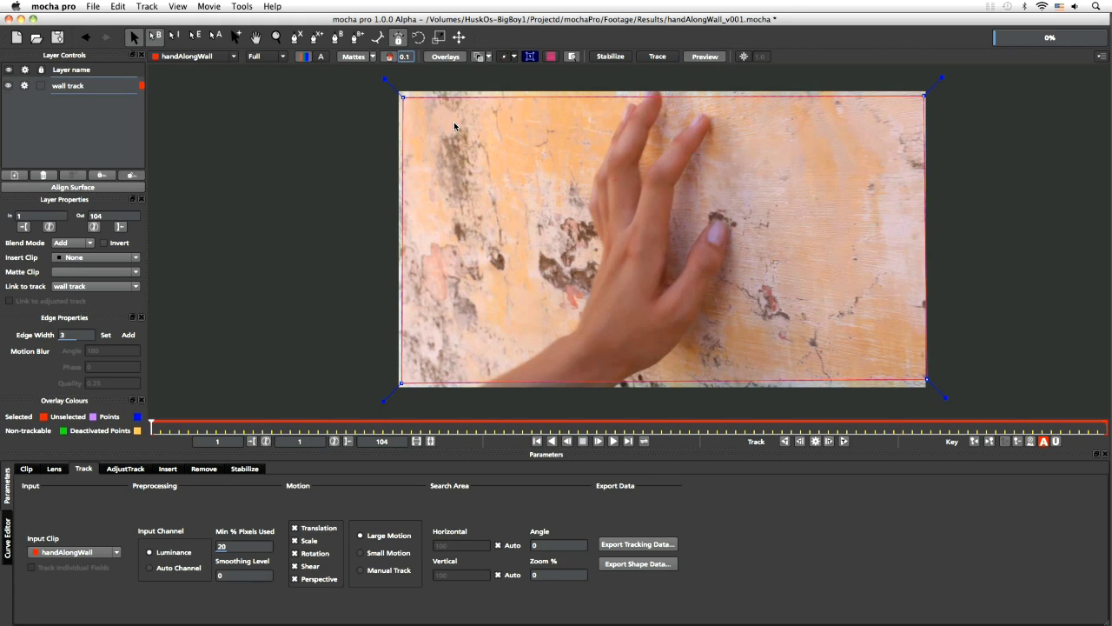